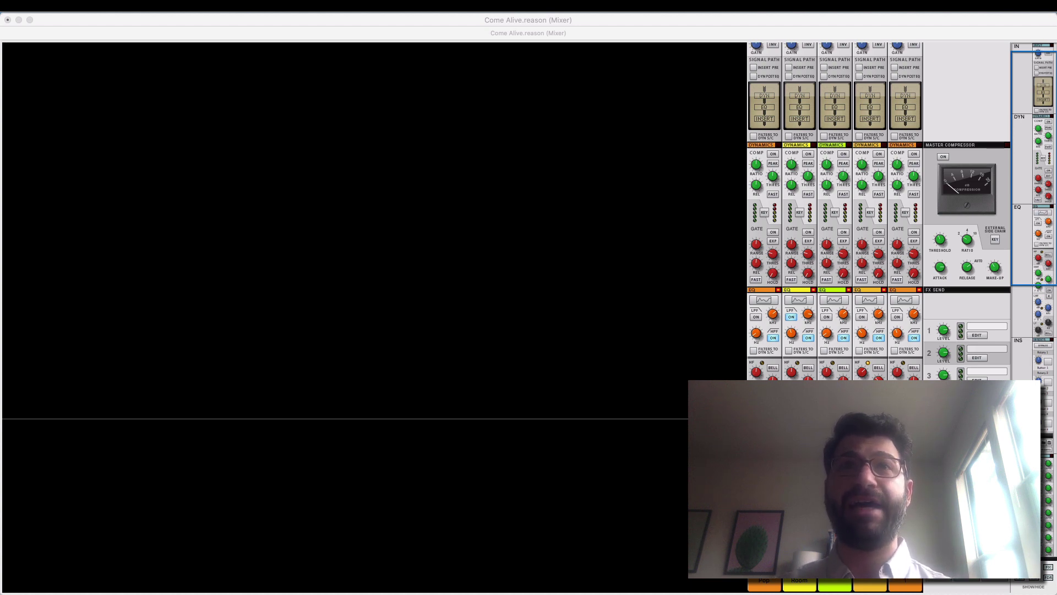
Step: Switch from the mixer to the Come Alive.reason window, then to its Rack window
{"action": "left_click", "coordinate": [321, 74]}
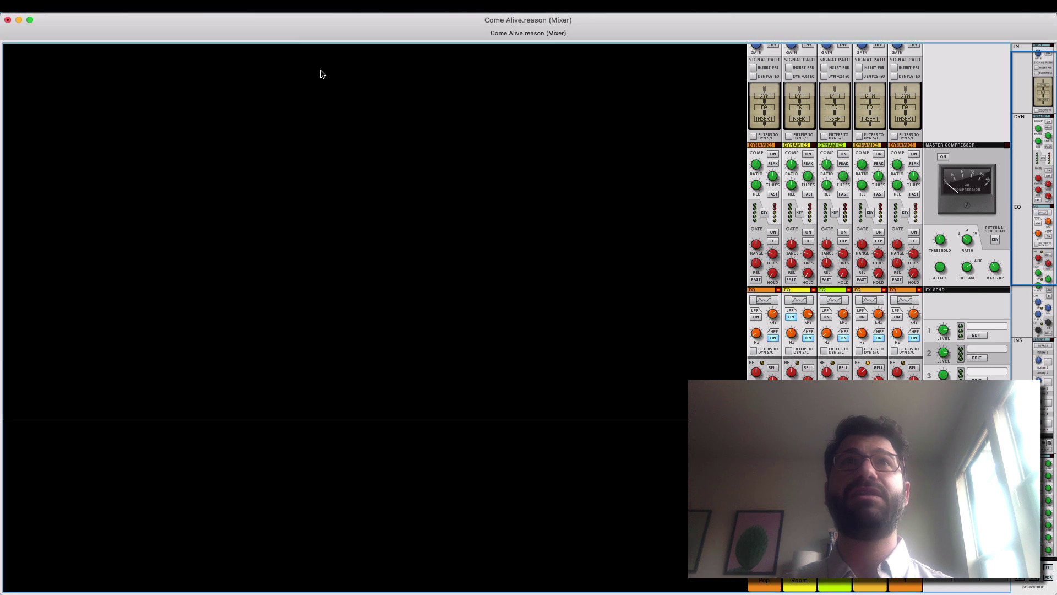
{"action": "left_click", "coordinate": [194, 5]}
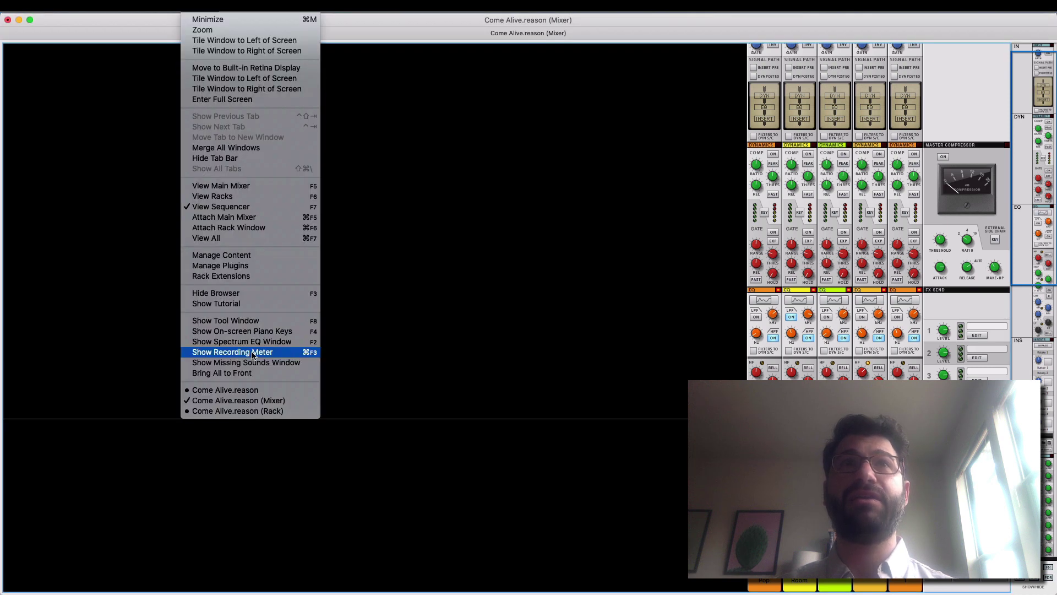
{"action": "left_click", "coordinate": [255, 391]}
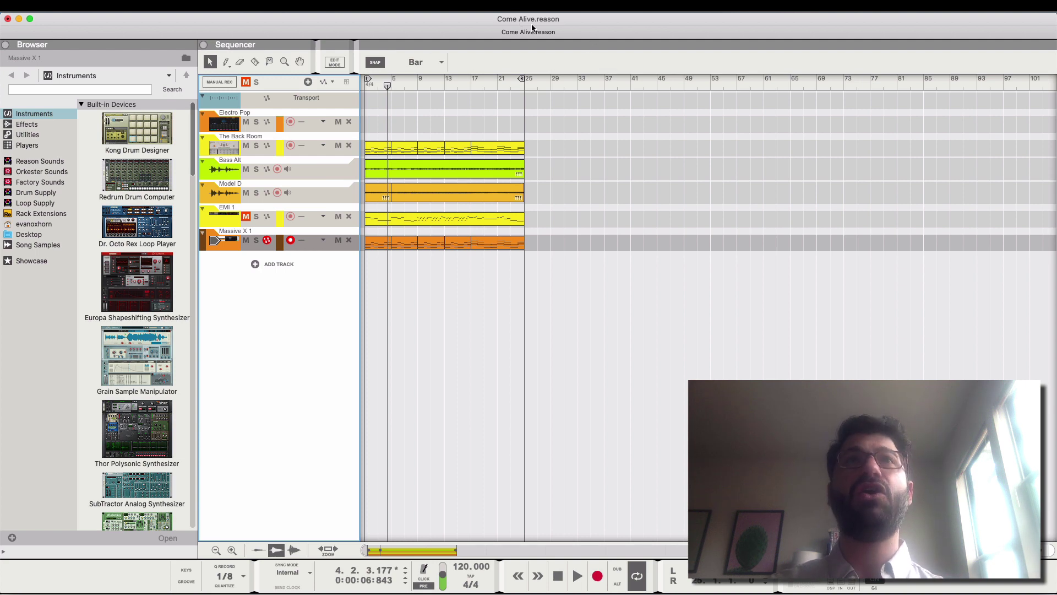
{"action": "left_click", "coordinate": [206, 5]}
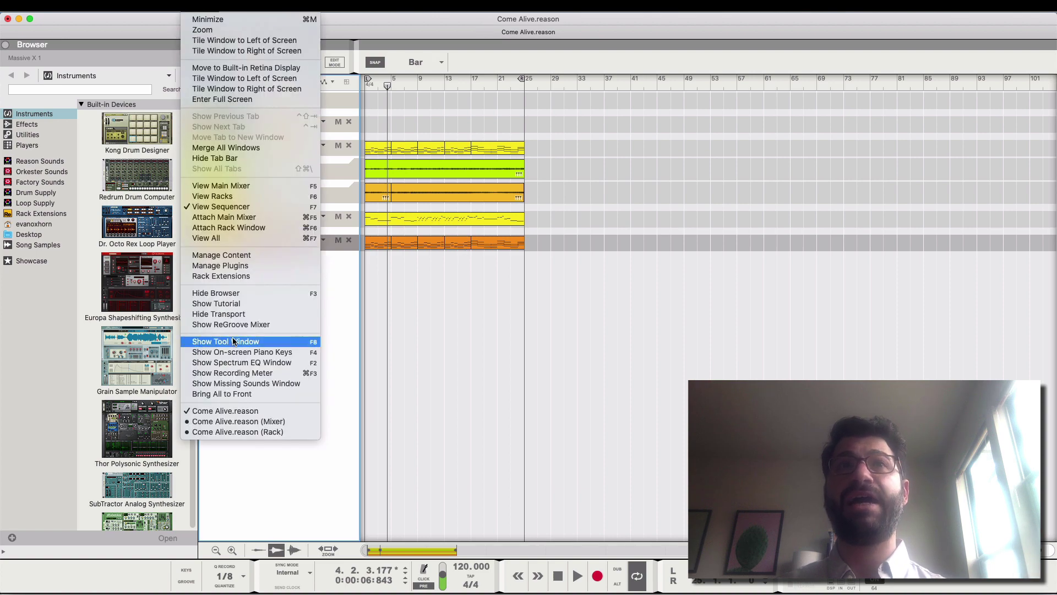
{"action": "left_click", "coordinate": [237, 431]}
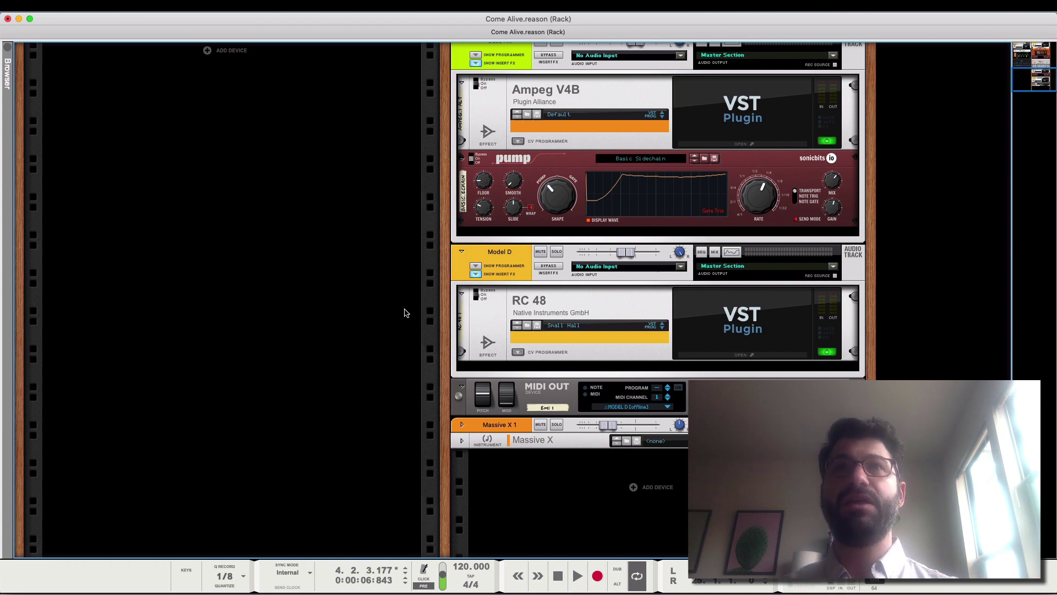
{"action": "scroll", "coordinate": [406, 307], "scroll_direction": "up", "scroll_amount": 5}
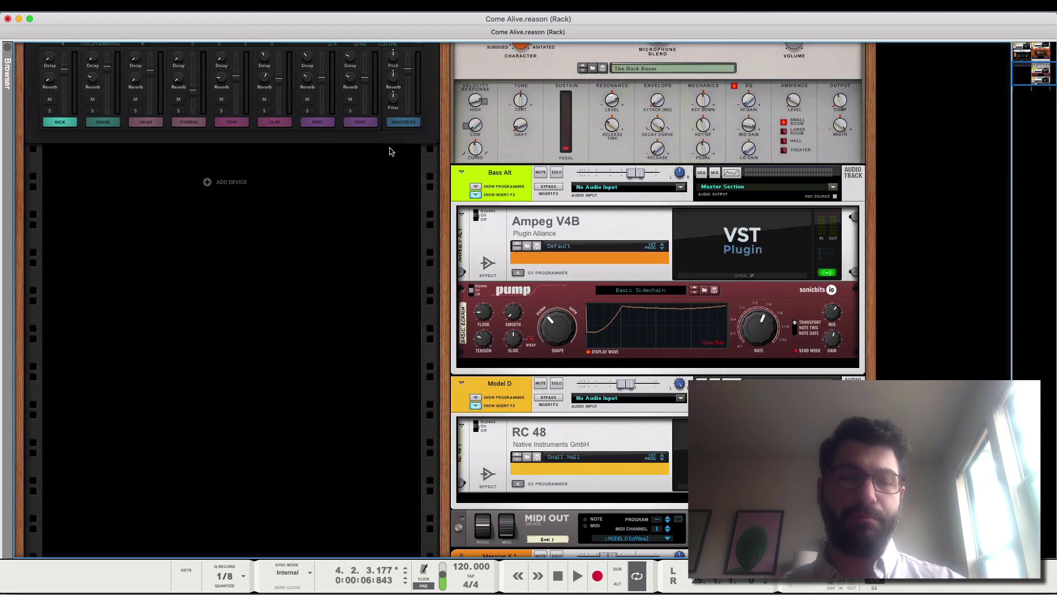
Step: Return to the Come Alive sequencer view with F7
{"action": "key", "text": "F7"}
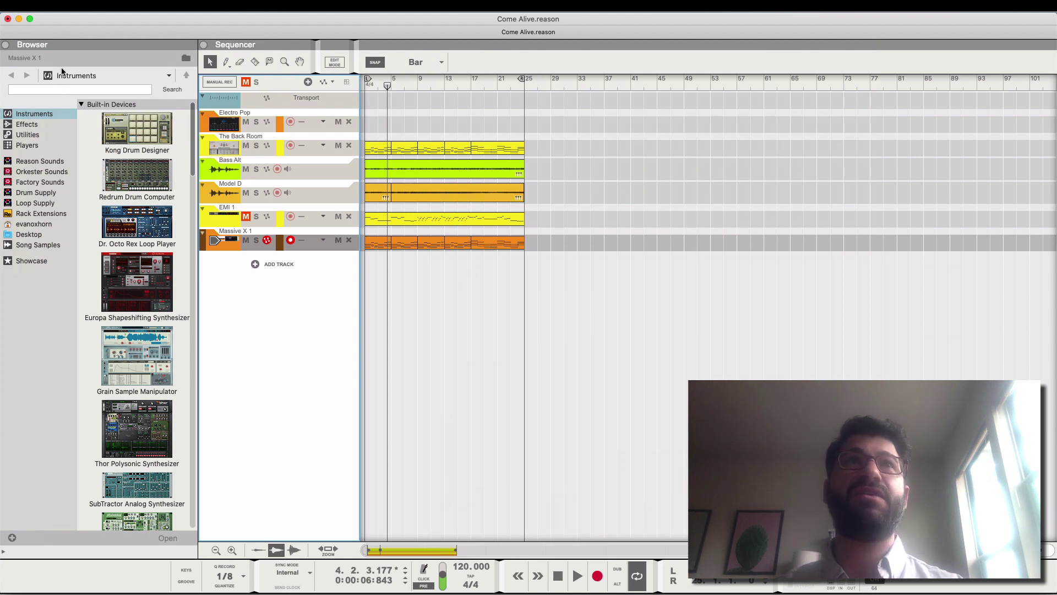
{"action": "left_click", "coordinate": [78, 0]}
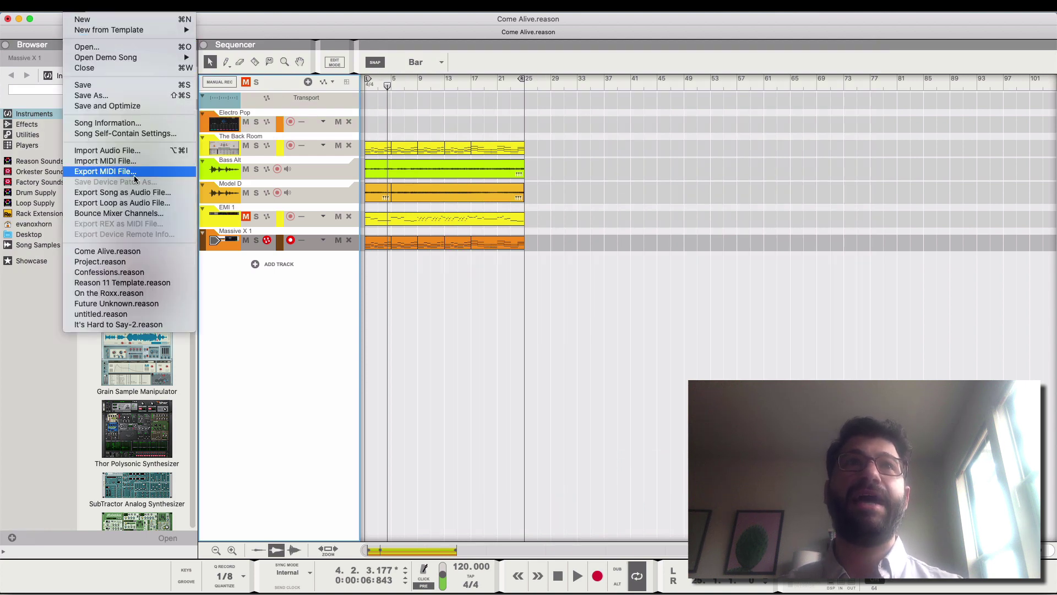
{"action": "left_click", "coordinate": [148, 203]}
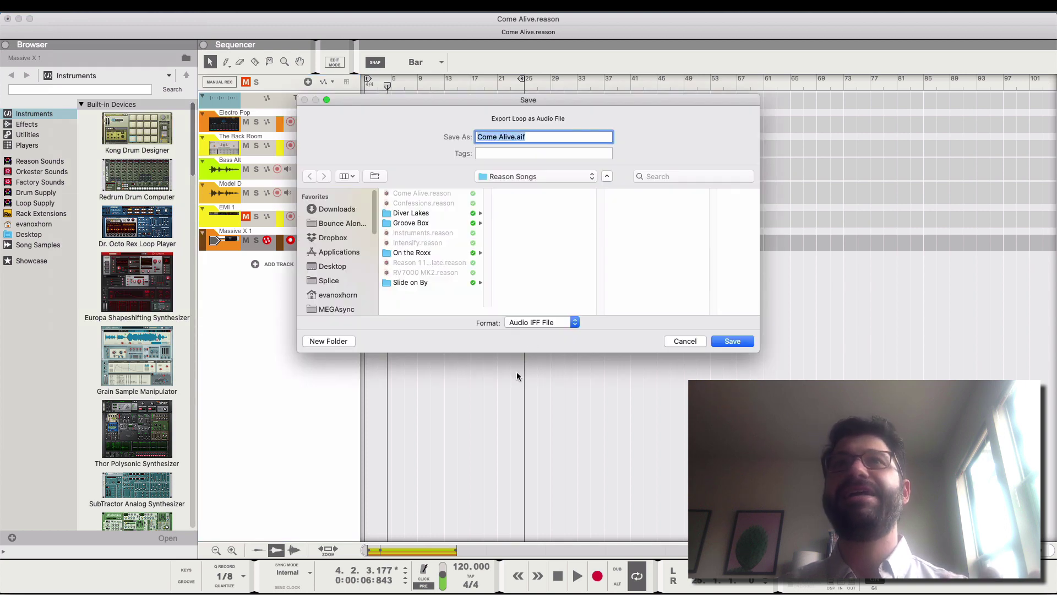
{"action": "left_click", "coordinate": [560, 321]}
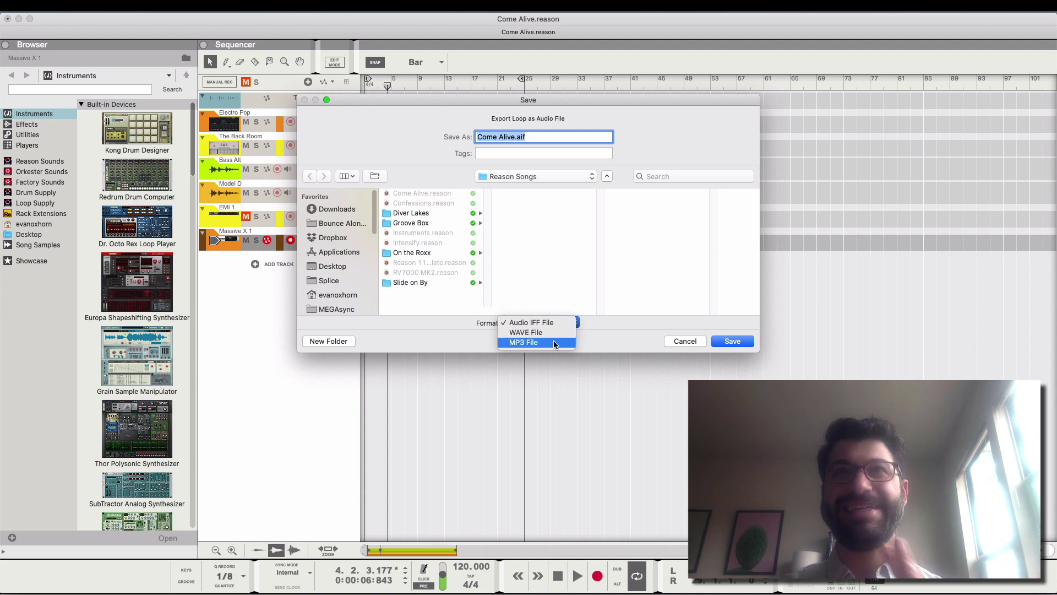
{"action": "left_click", "coordinate": [554, 343]}
{"action": "left_click", "coordinate": [679, 345]}
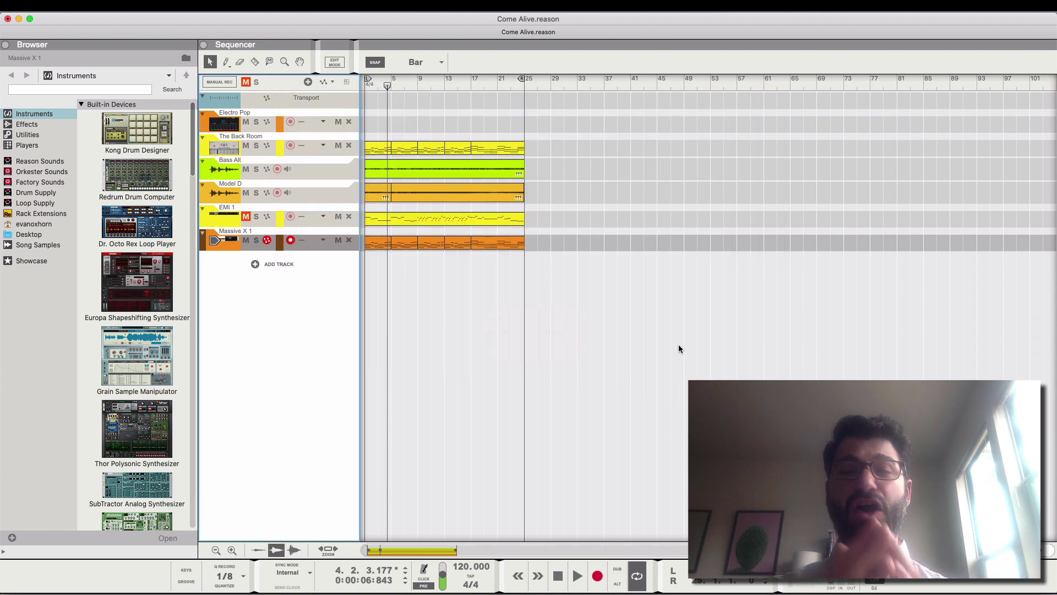